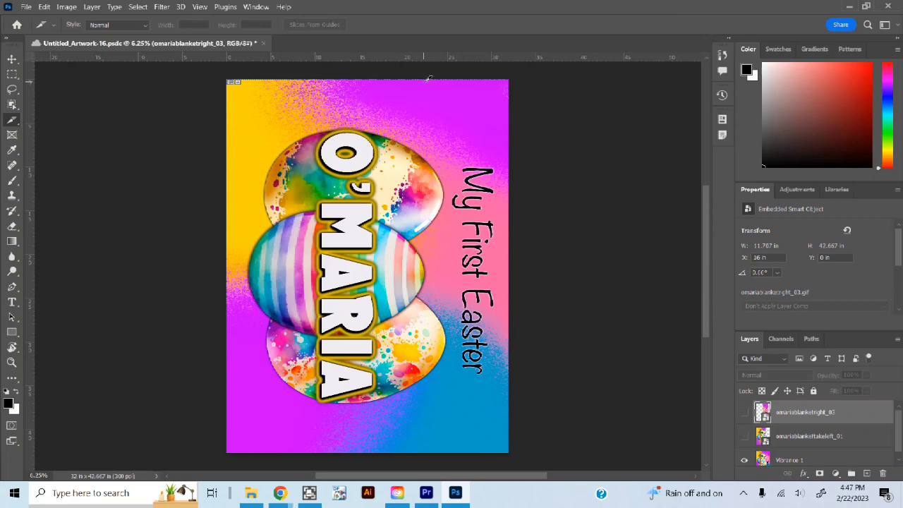
- Draw a narrow full-height slice about 22 in across the artwork and preview it in Save for Web at 6.3% zoom
drag(424, 79, 427, 463)
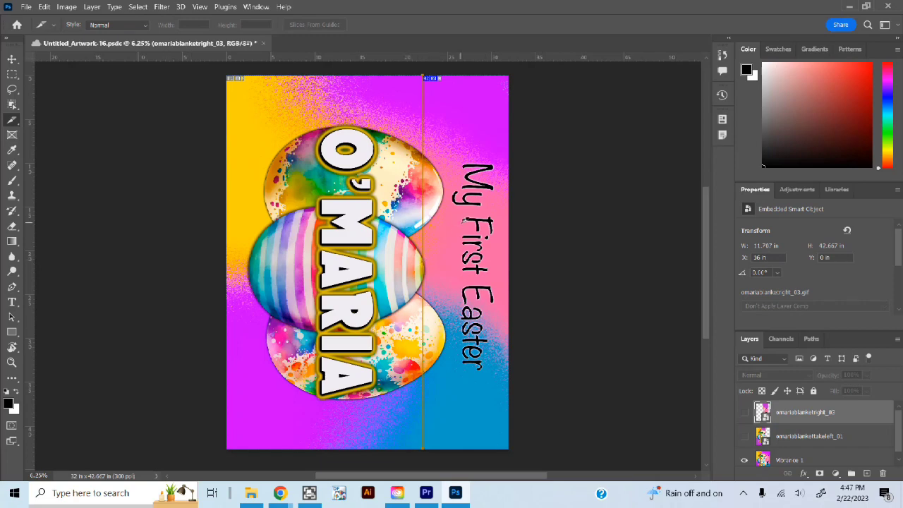
click(25, 9)
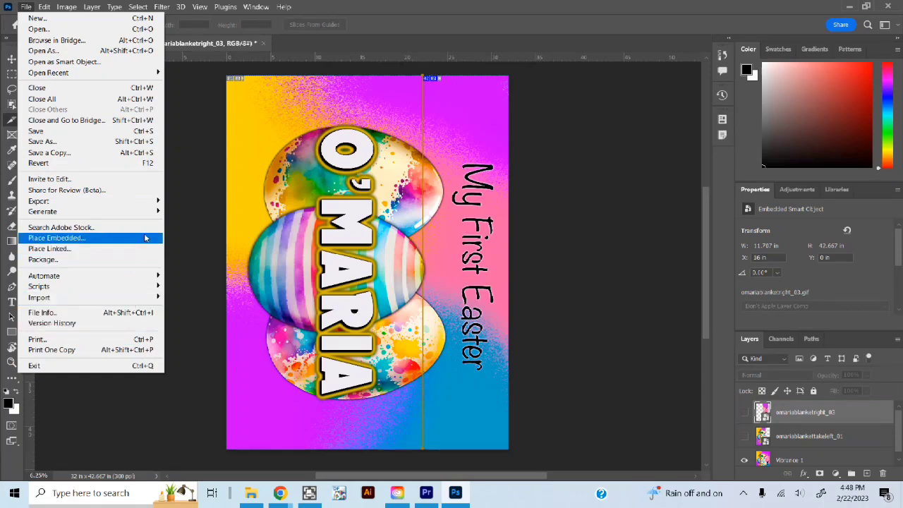
mouse_move(136, 204)
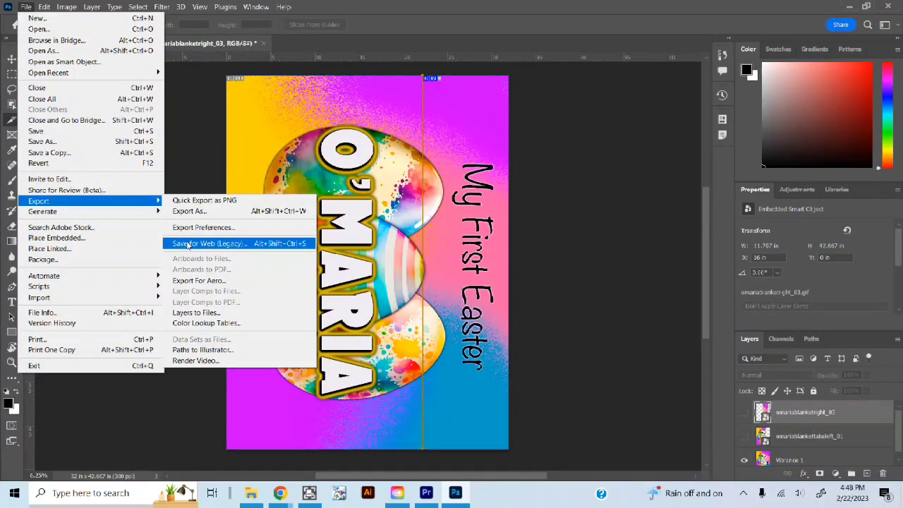
click(187, 243)
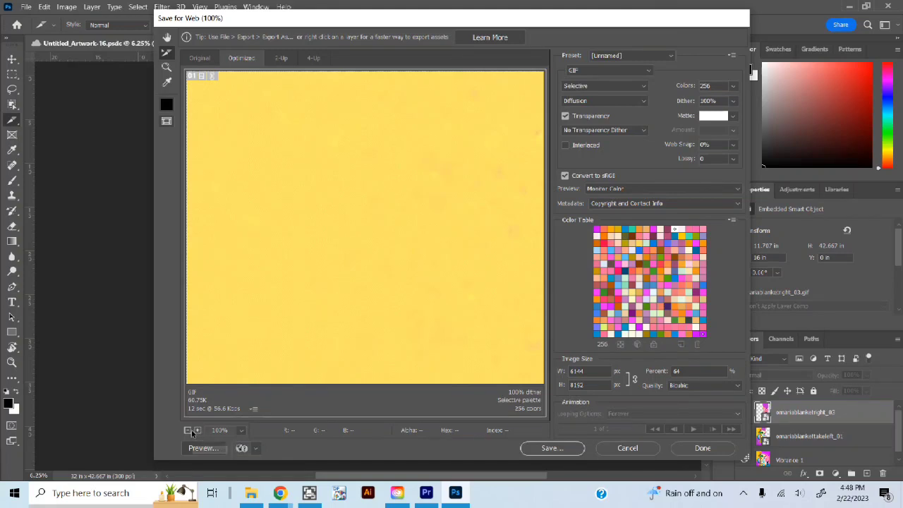
click(188, 430)
click(187, 431)
click(187, 431)
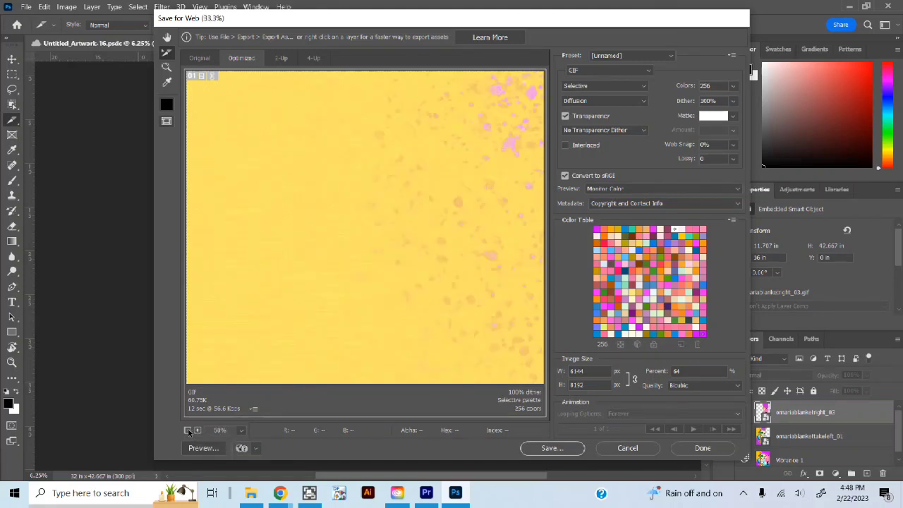
click(187, 430)
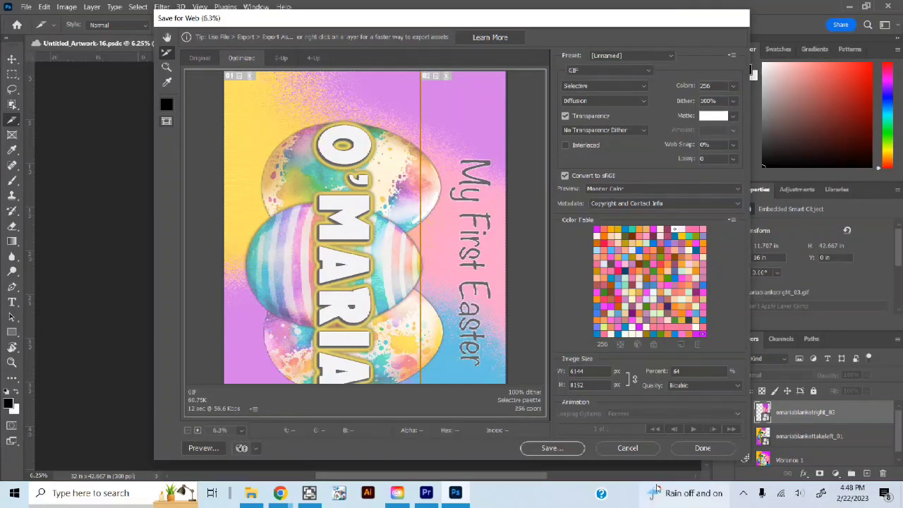
click(638, 450)
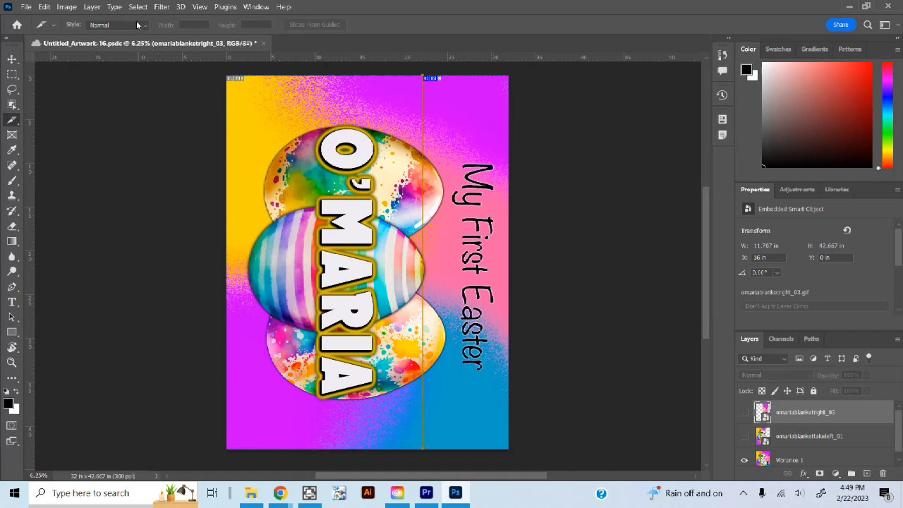
- Clear the existing slices and draw a narrow full-height slice about 20 in across the artwork
click(245, 6)
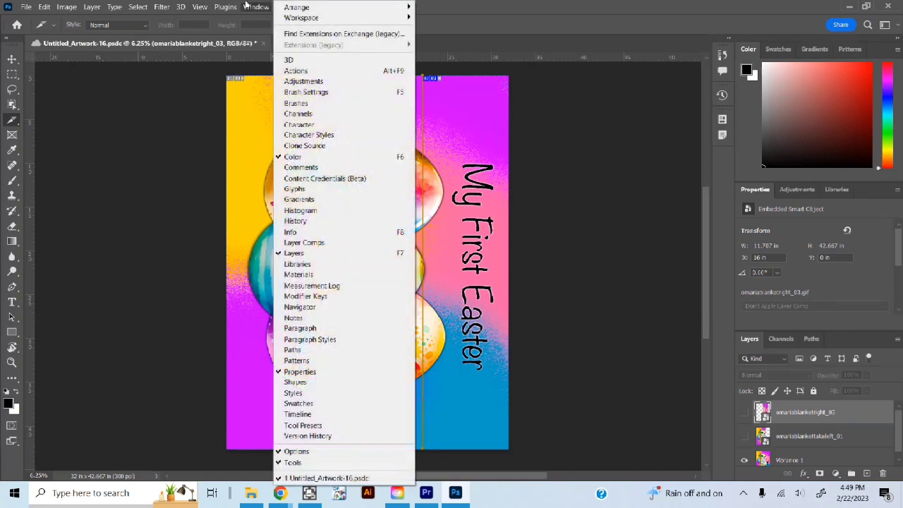
mouse_move(200, 7)
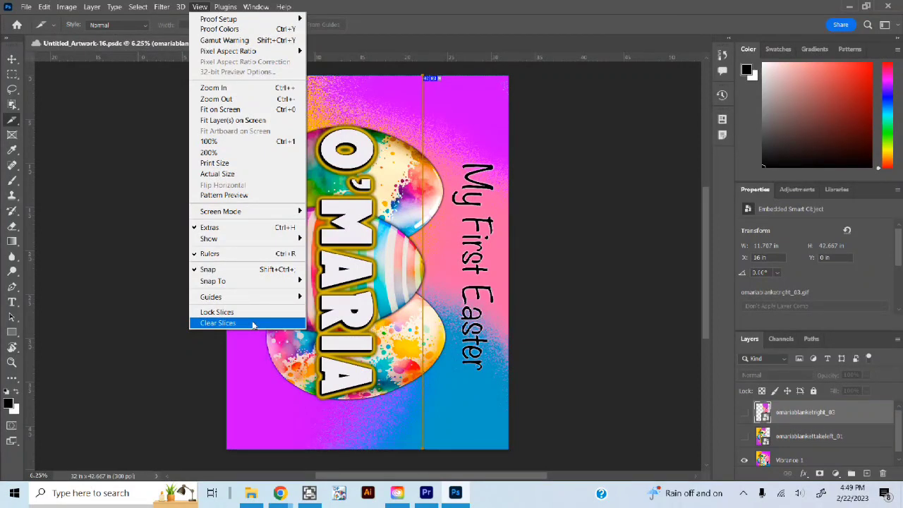
click(252, 323)
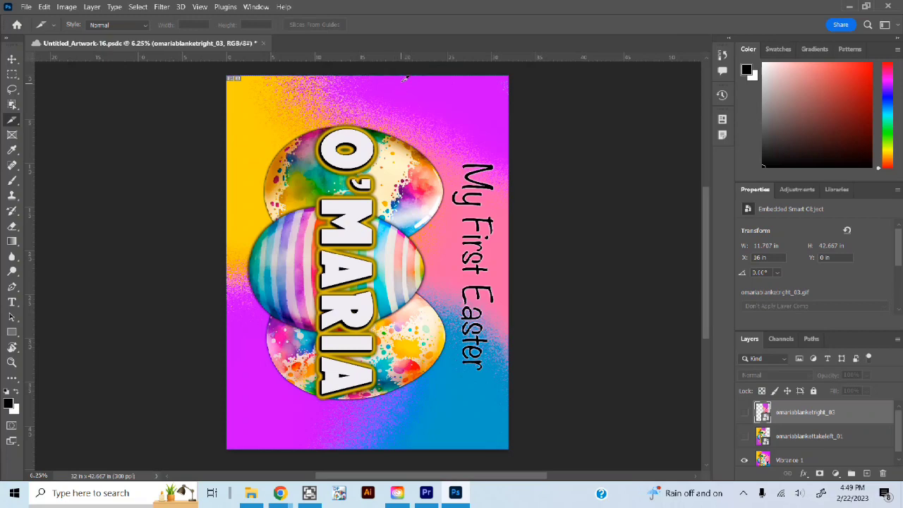
drag(404, 69, 407, 464)
click(22, 8)
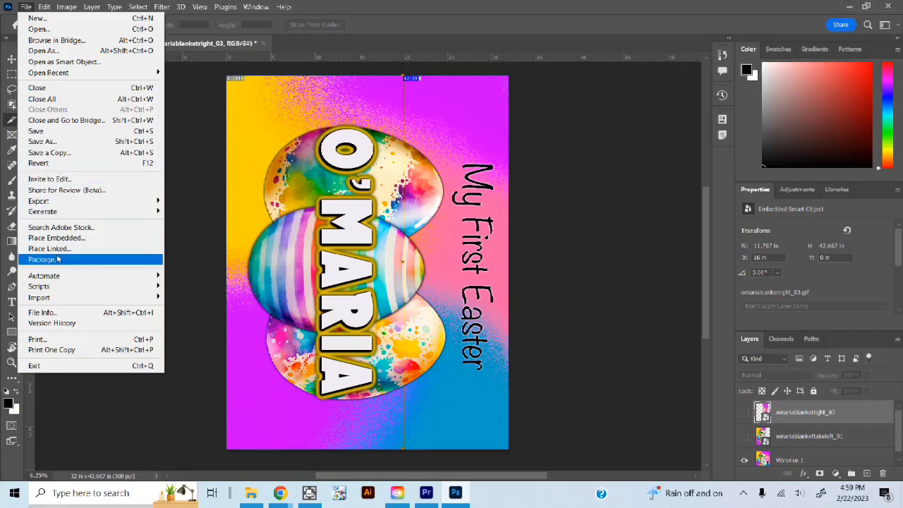
mouse_move(71, 202)
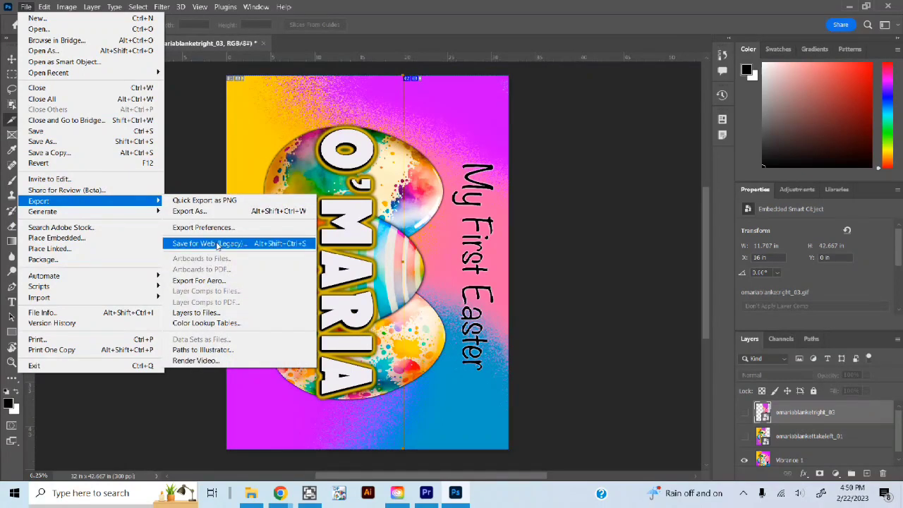
click(635, 242)
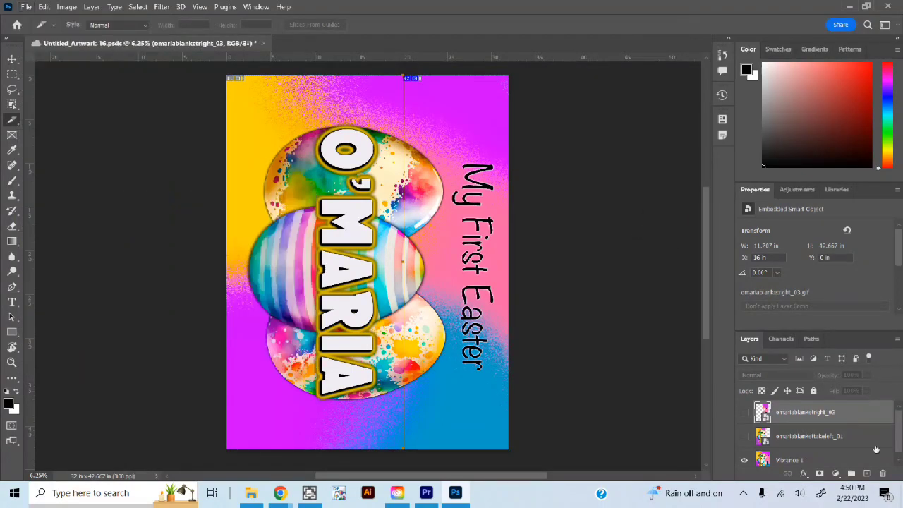
- Show the omariablanketright_03 and omariablankettakeleft_01 layers, hide Vibrance 1, and shift the "My First Easter" piece toward the left
click(744, 412)
click(743, 459)
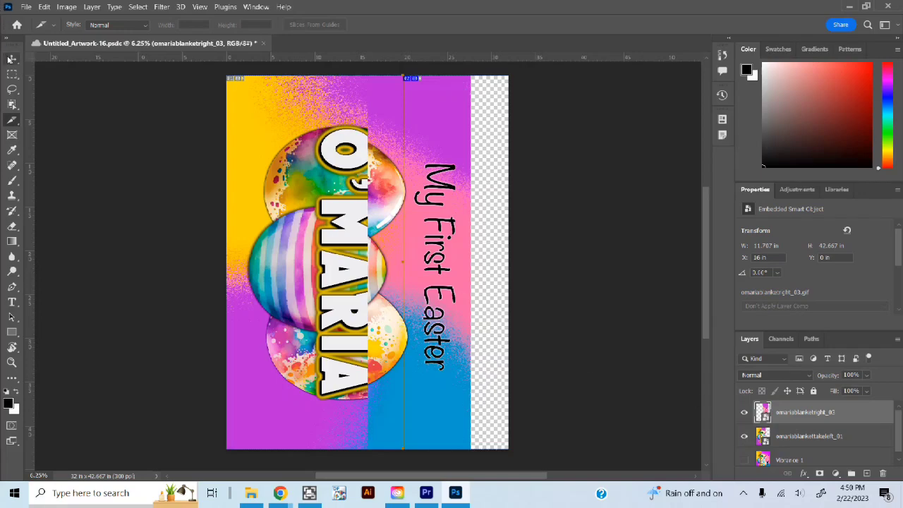
click(11, 59)
drag(445, 155, 373, 162)
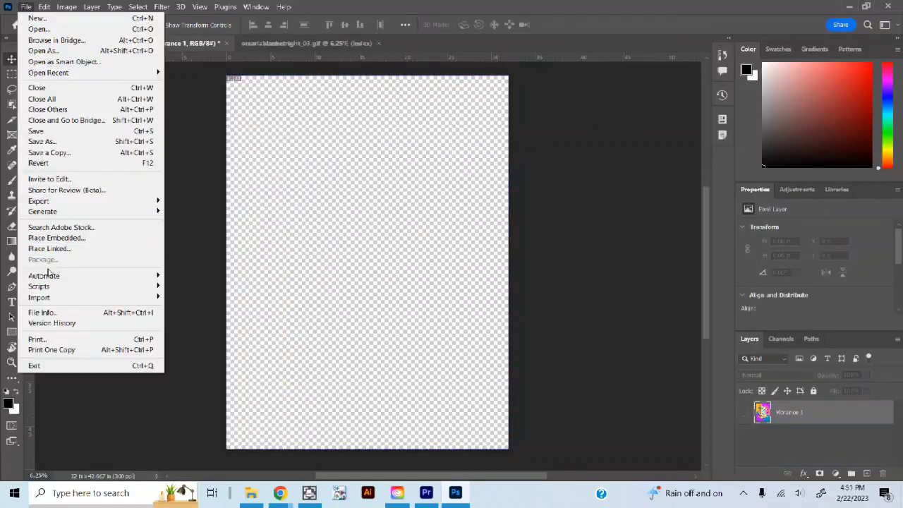
- Place omariablanketright_03 as an embedded image and move it flush with the canvas's right edge at X 20.29 in
click(63, 238)
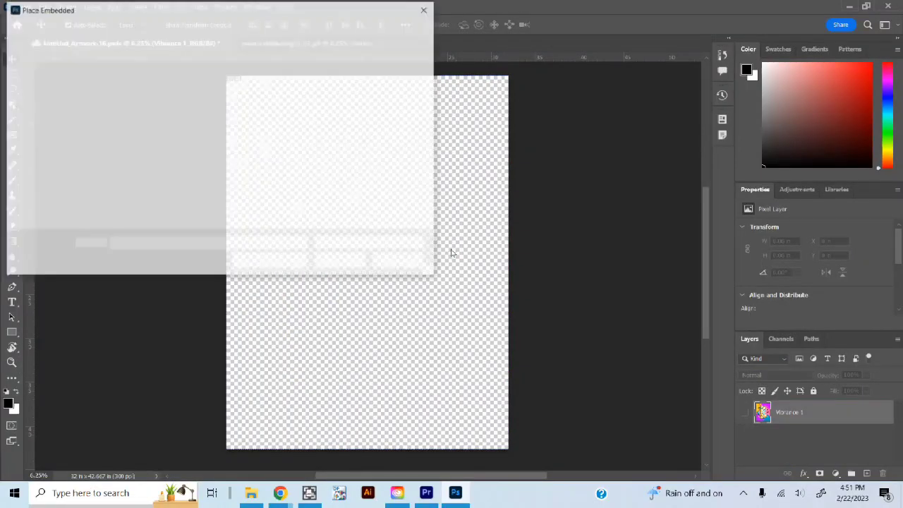
double_click(262, 106)
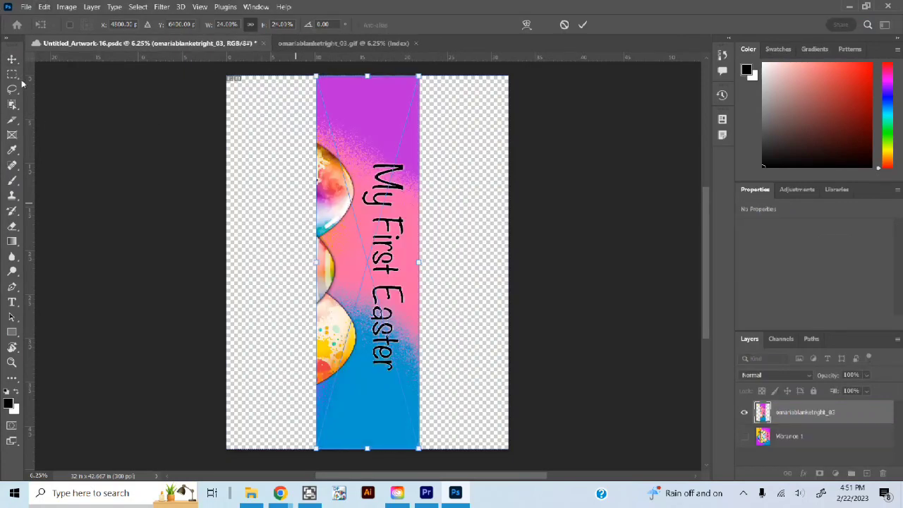
click(12, 58)
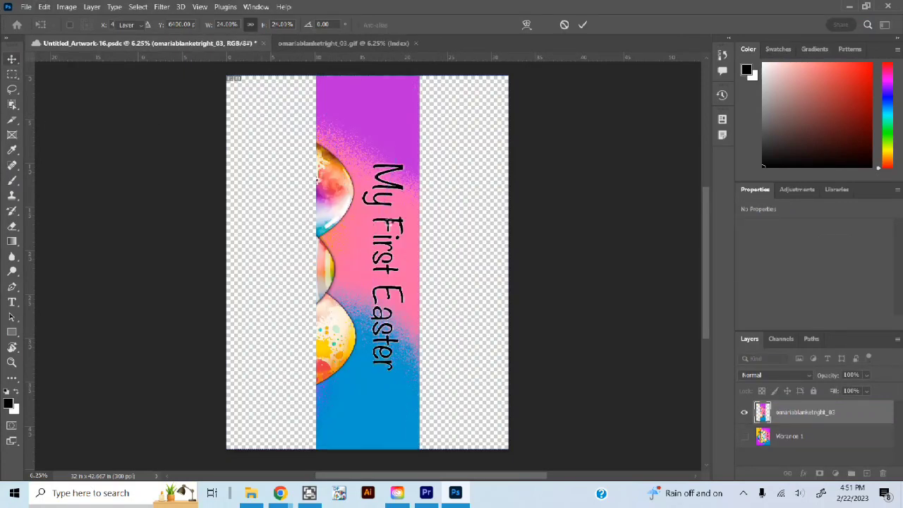
drag(358, 233, 452, 238)
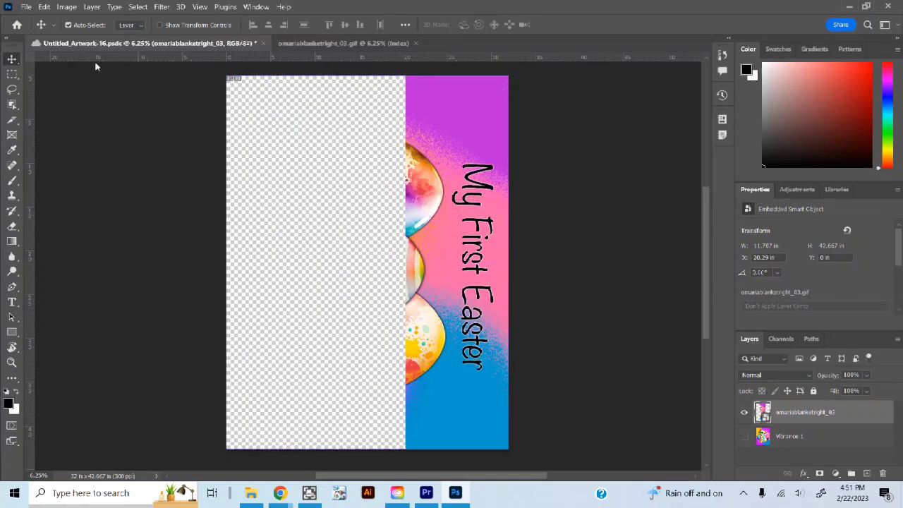
- Place omariablankettakeleft_01 as an embedded image directly above Vibrance 1 and align it with the canvas's left edge at X 0 in
click(26, 7)
key(Right)
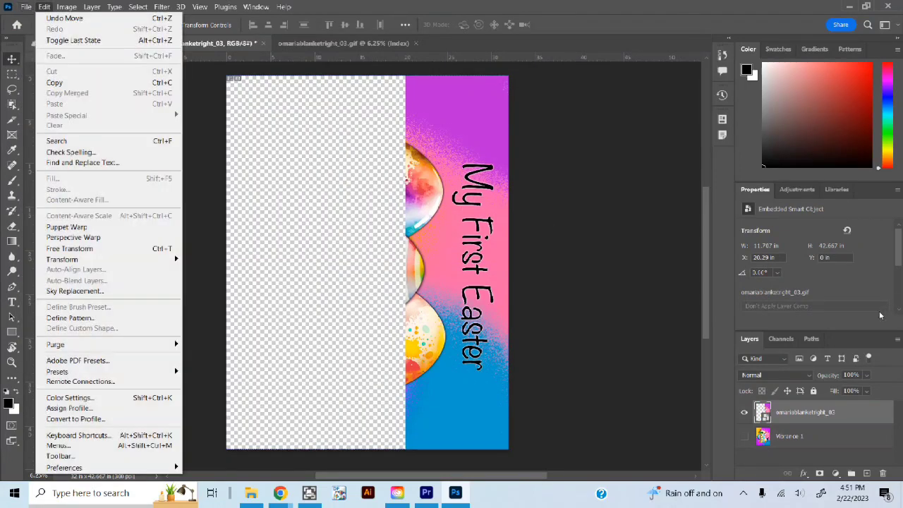
click(800, 438)
click(798, 436)
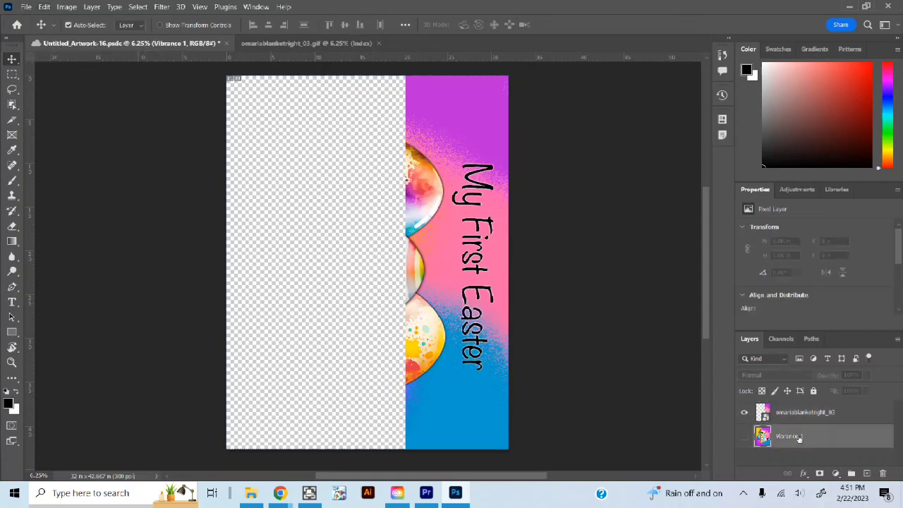
click(25, 7)
click(86, 239)
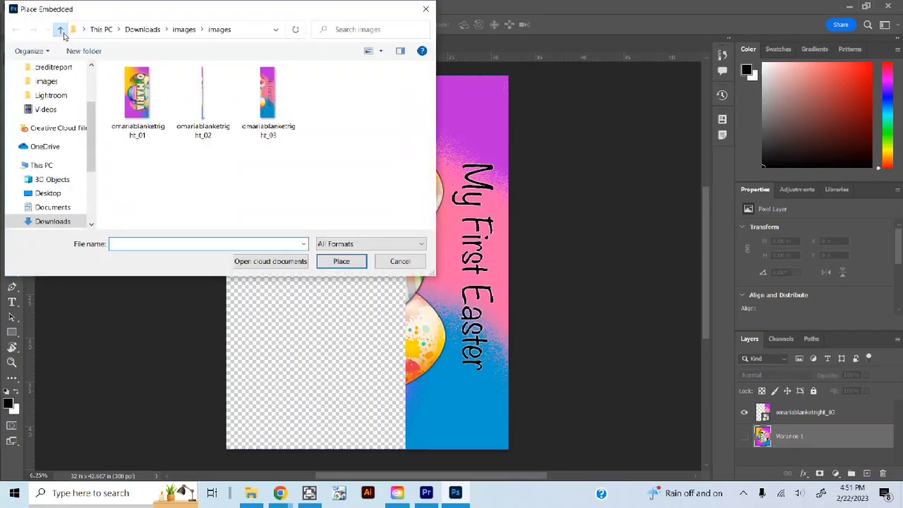
click(60, 29)
scroll(125, 100, down, 2)
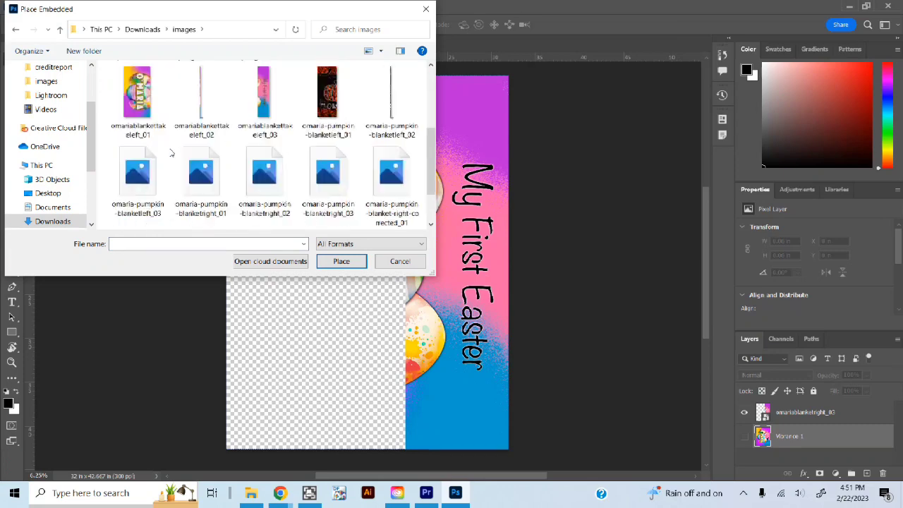
scroll(134, 134, up, 1)
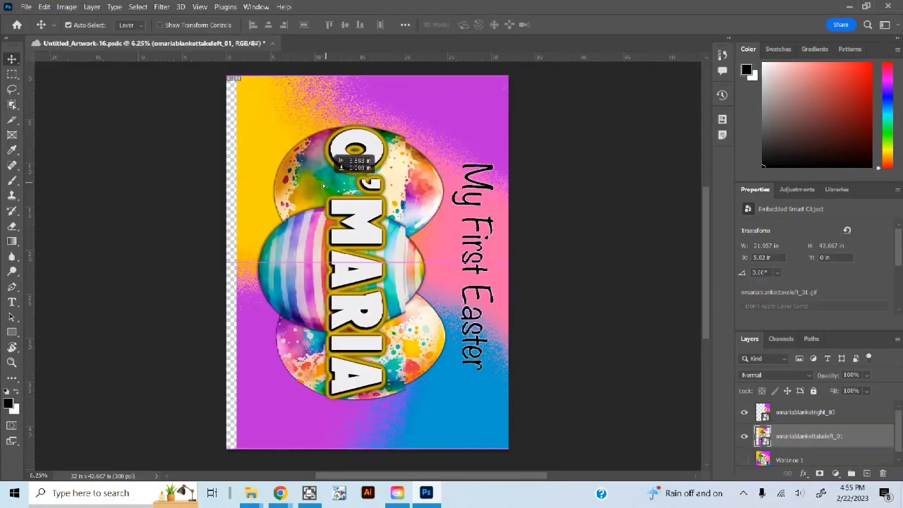
drag(323, 186, 319, 186)
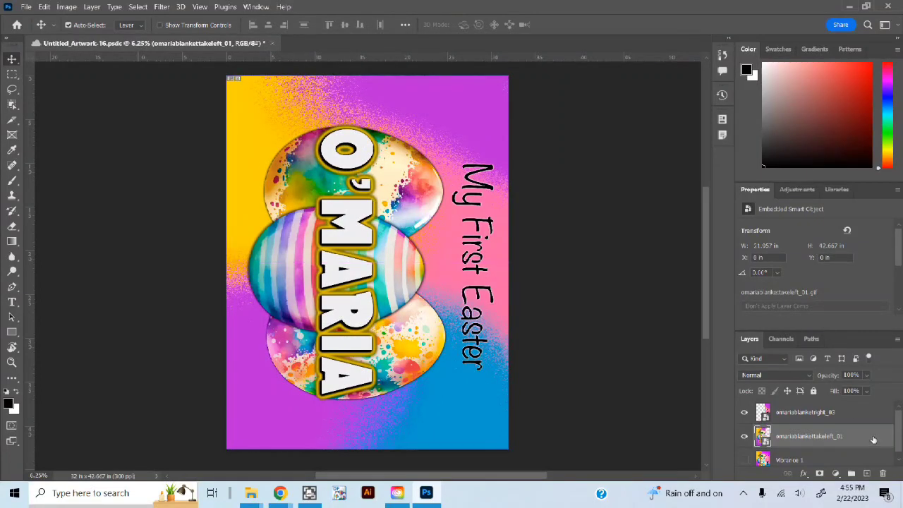
- Lower the opacity of the omariablanketright_03 layer to 9%
click(811, 414)
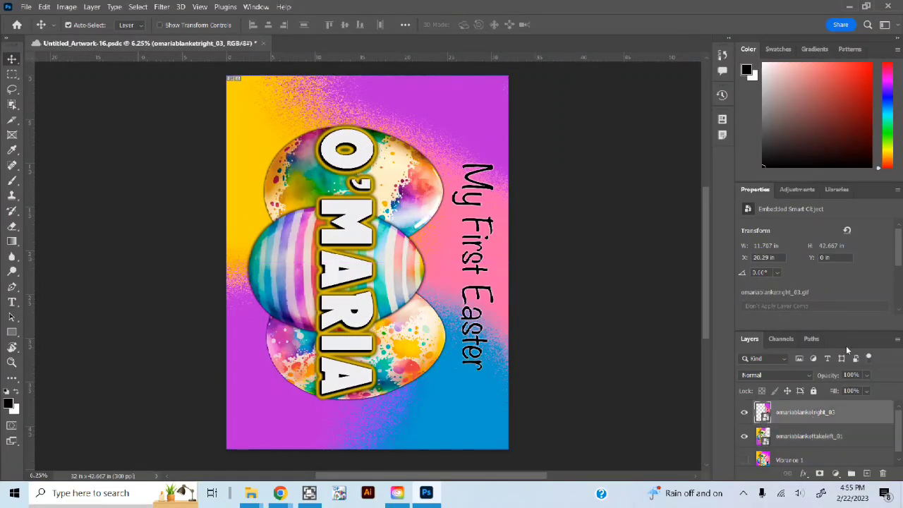
click(863, 376)
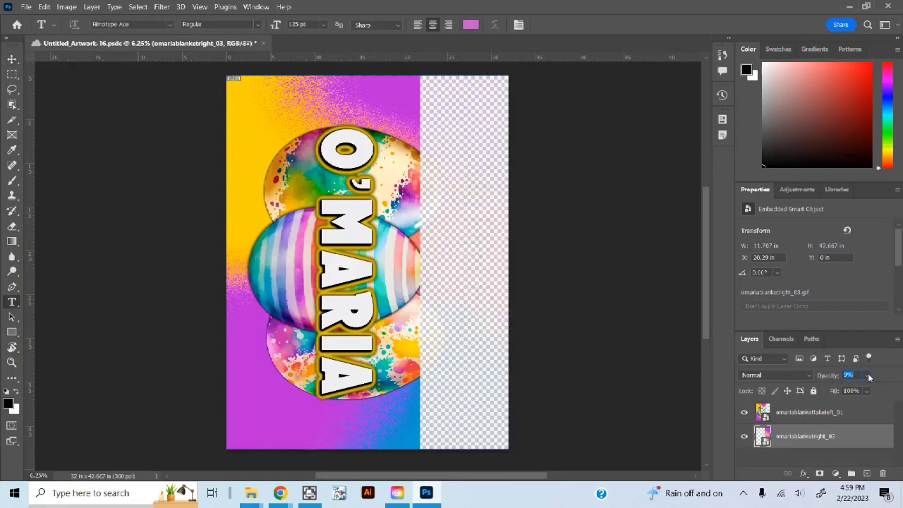
click(868, 375)
click(838, 437)
- Reduce the omariablankettakeleft_01 layer's opacity to 36%
click(844, 416)
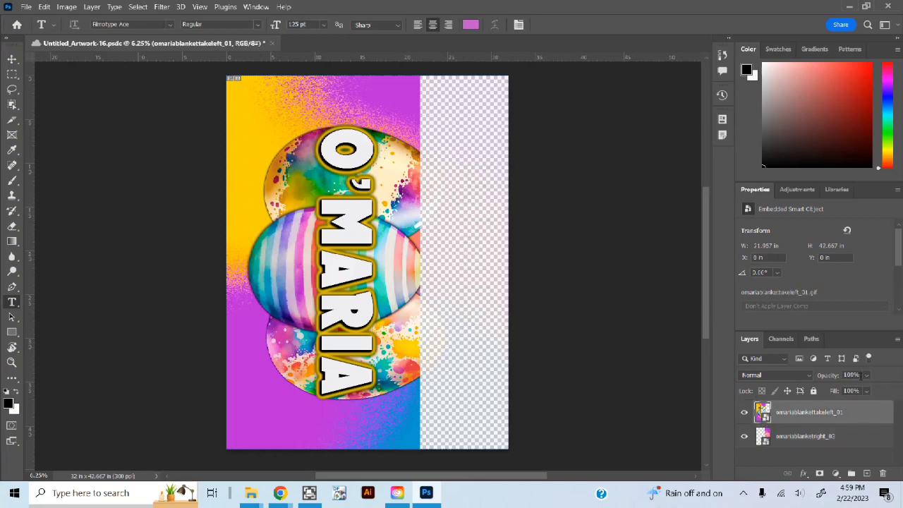
click(864, 375)
drag(849, 389, 842, 390)
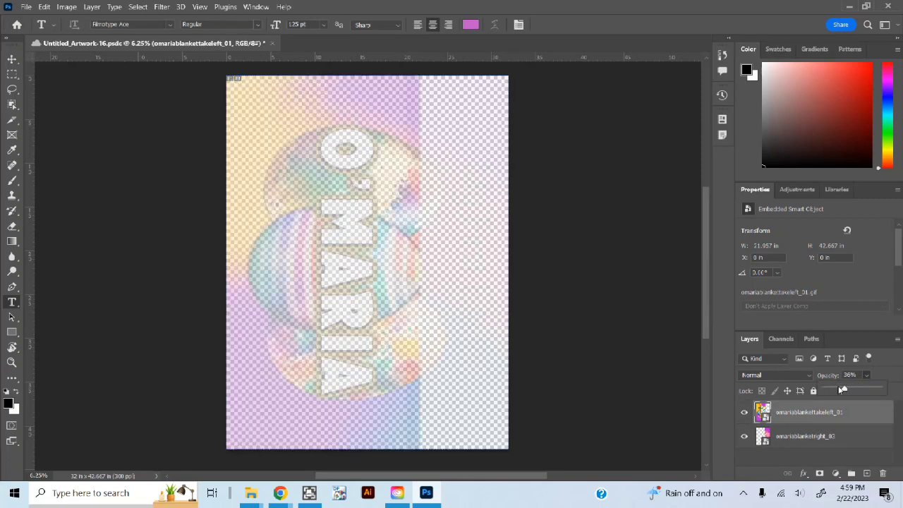
click(814, 414)
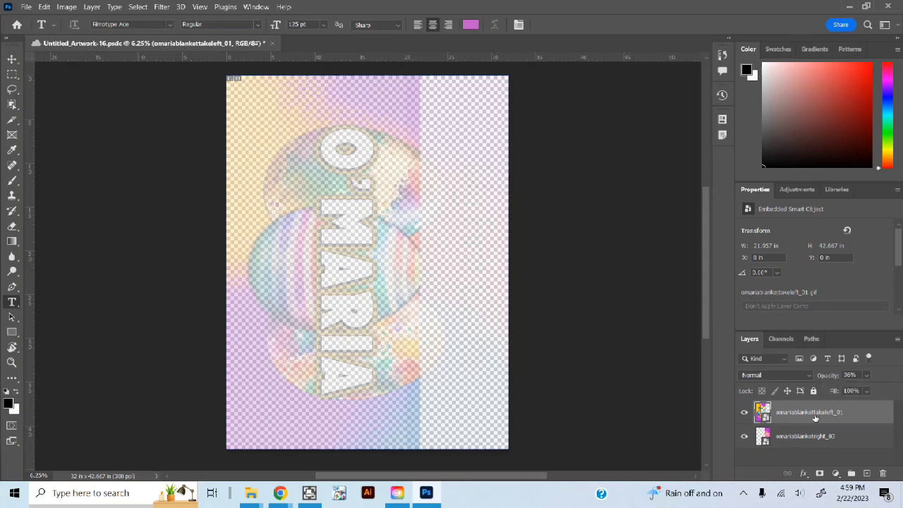
- Set the omariablanketright_03 layer's opacity to 38% to reveal where the two pieces overlap
click(810, 439)
click(866, 376)
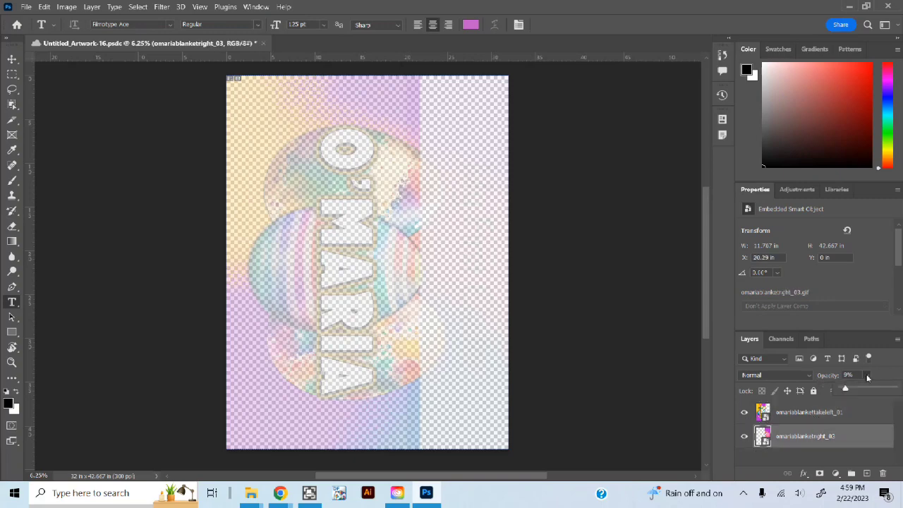
click(861, 391)
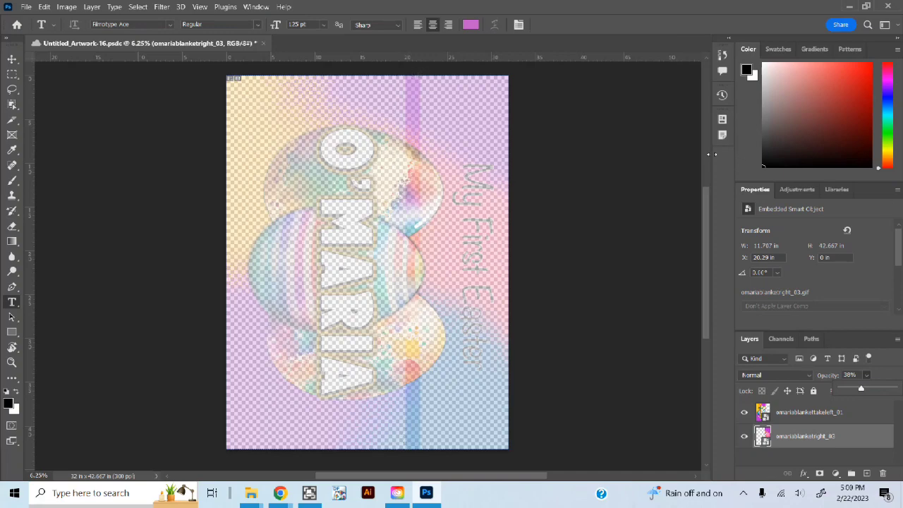
- Restore both blanket piece layers to 100% opacity
click(837, 420)
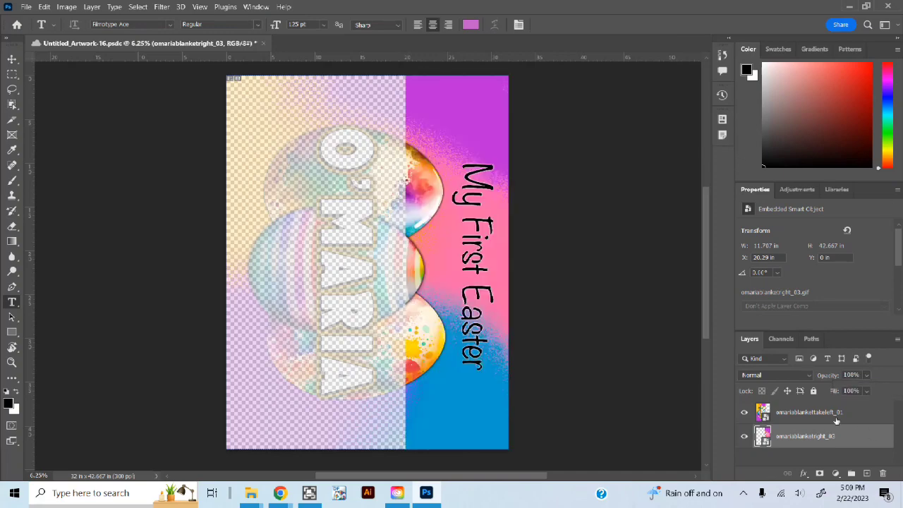
click(836, 416)
drag(866, 379, 894, 389)
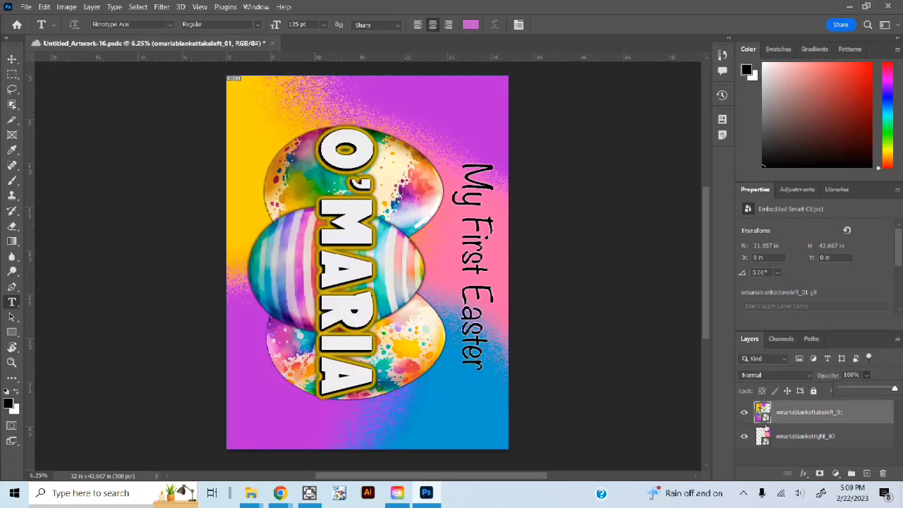
- Hide the omariablanketright_03 layer and open the export options for the remaining left piece
click(744, 437)
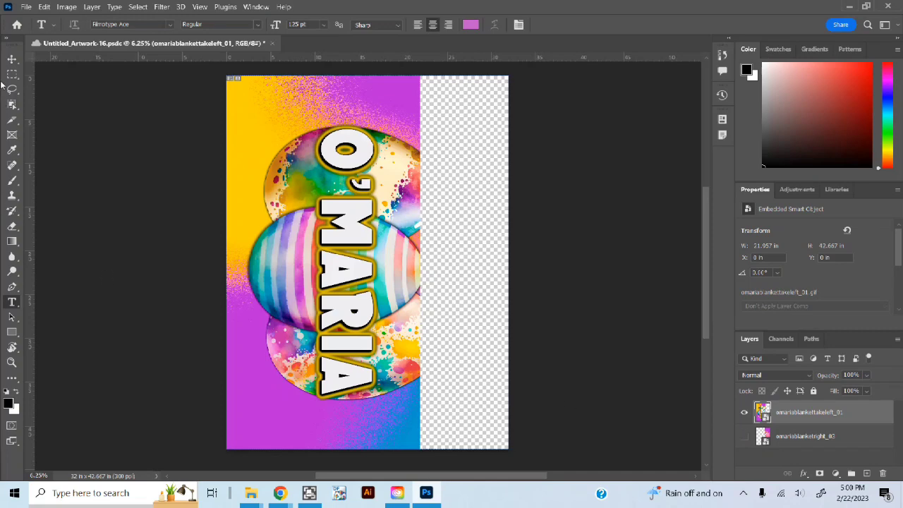
click(26, 7)
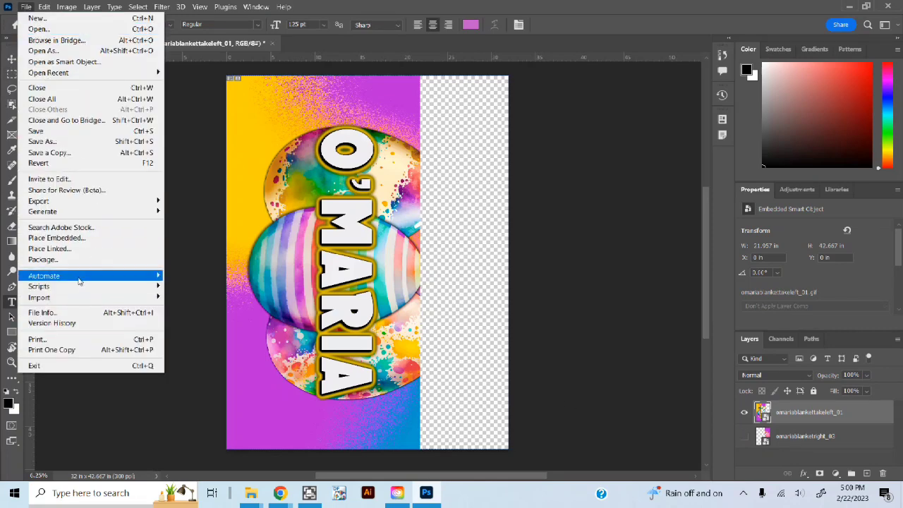
mouse_move(94, 203)
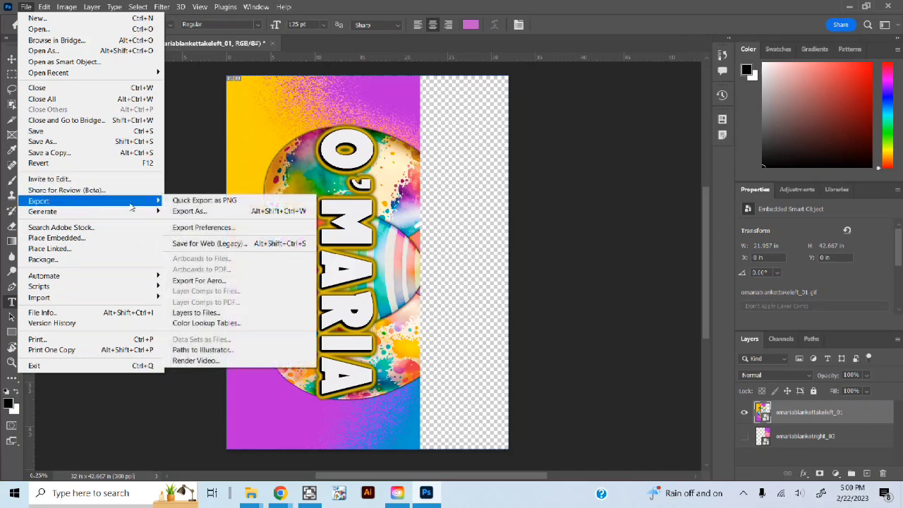